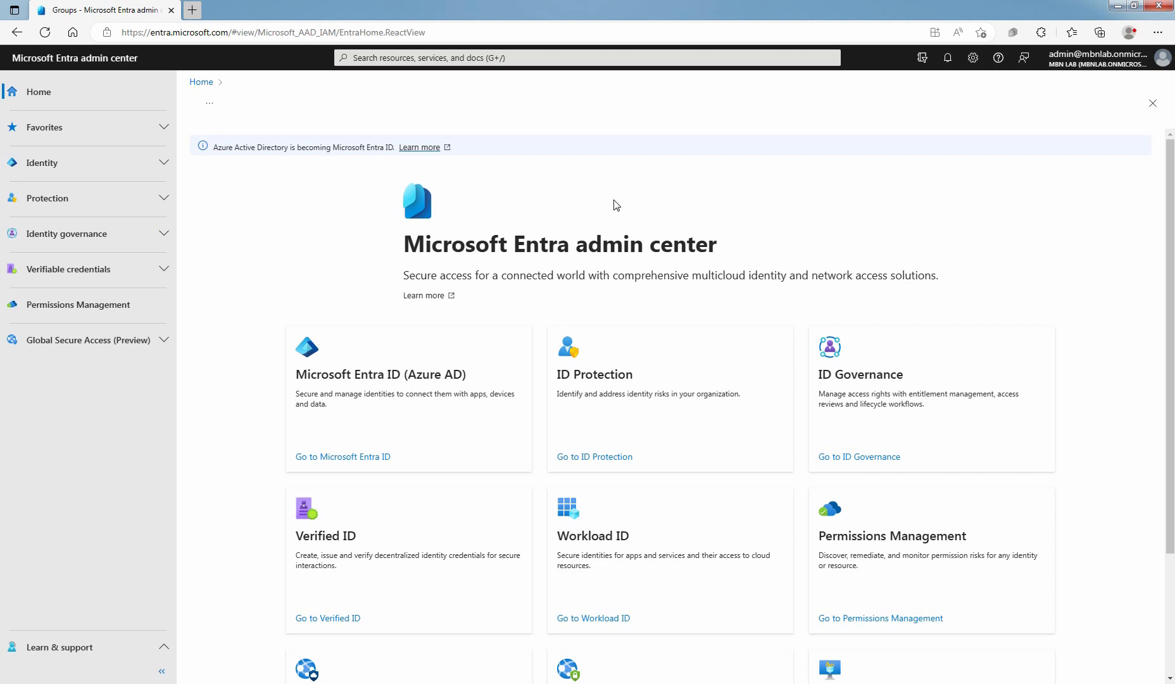
- Open the Members page of the UK-Users group from the tenant's list of all groups
click(356, 462)
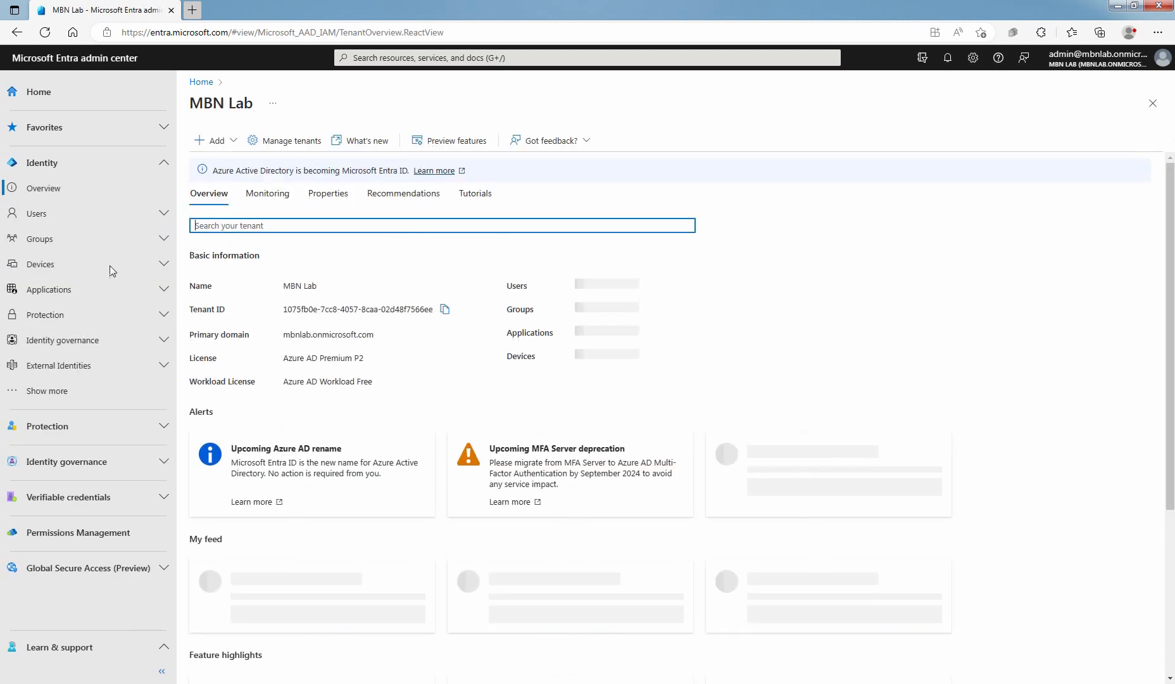
click(54, 244)
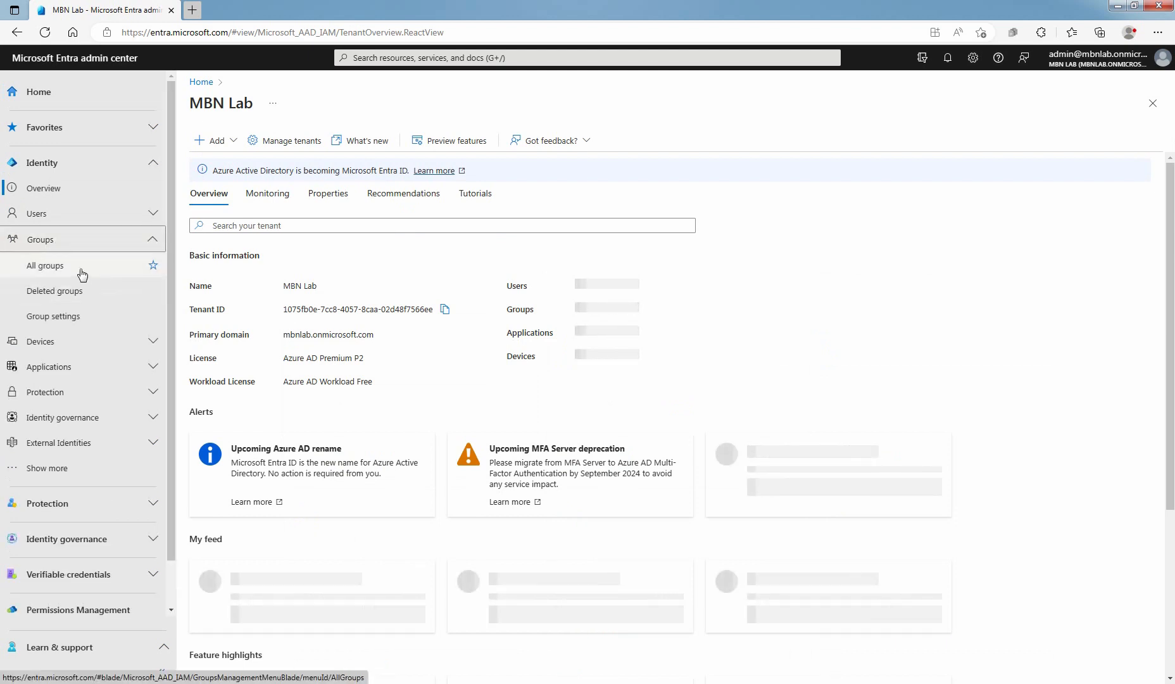
click(83, 273)
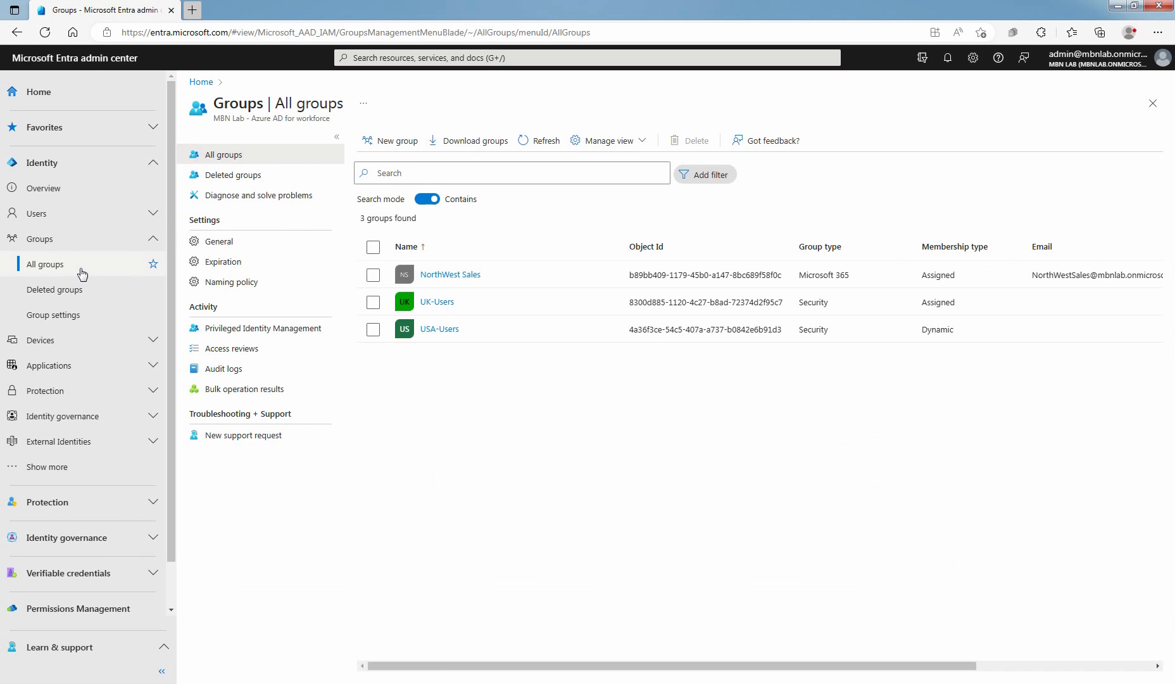
click(437, 304)
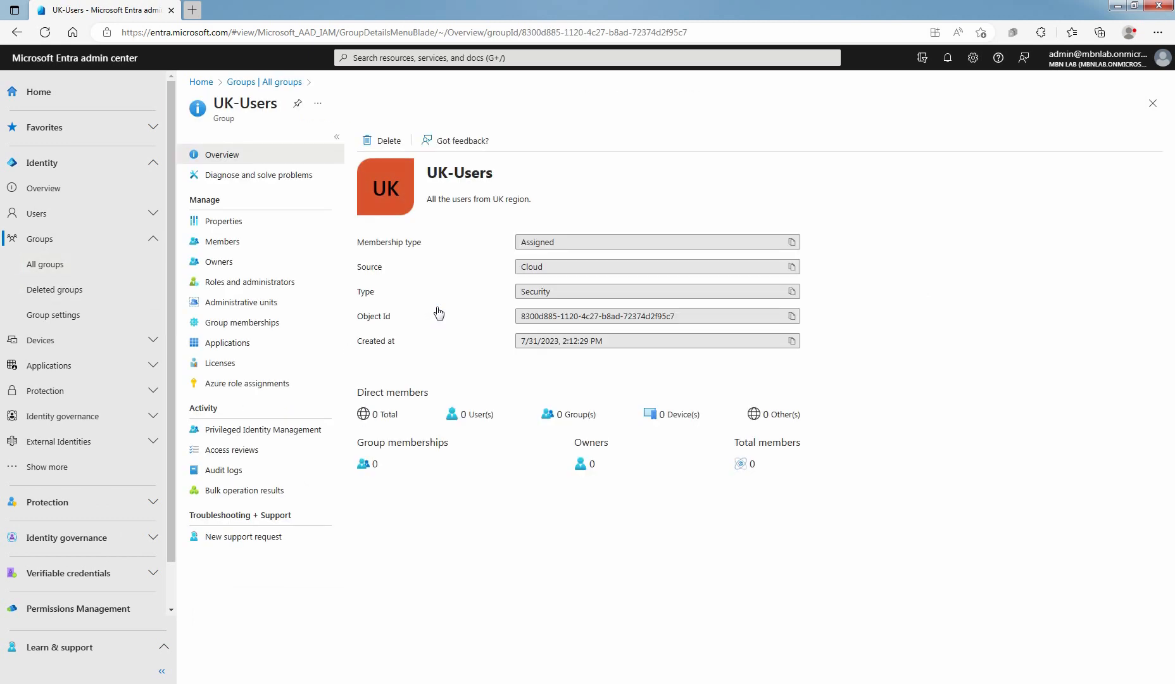
click(232, 249)
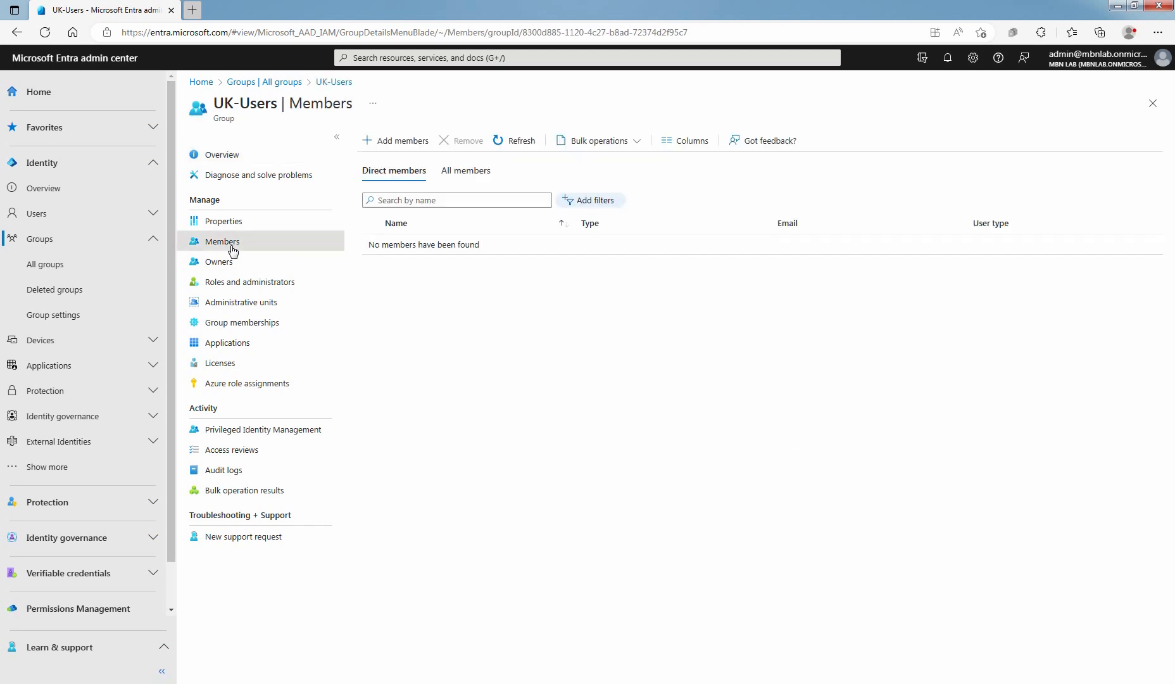
- Add the last two accounts in the Users list as direct members of UK-Users and refresh the member list
click(406, 143)
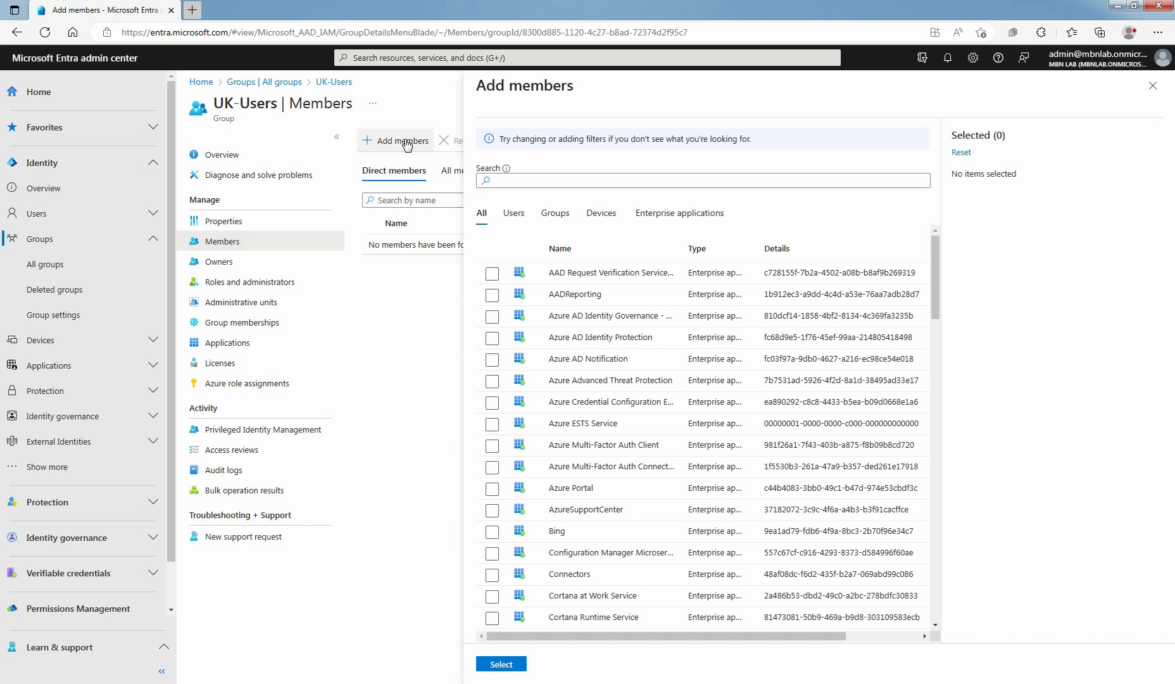
click(514, 215)
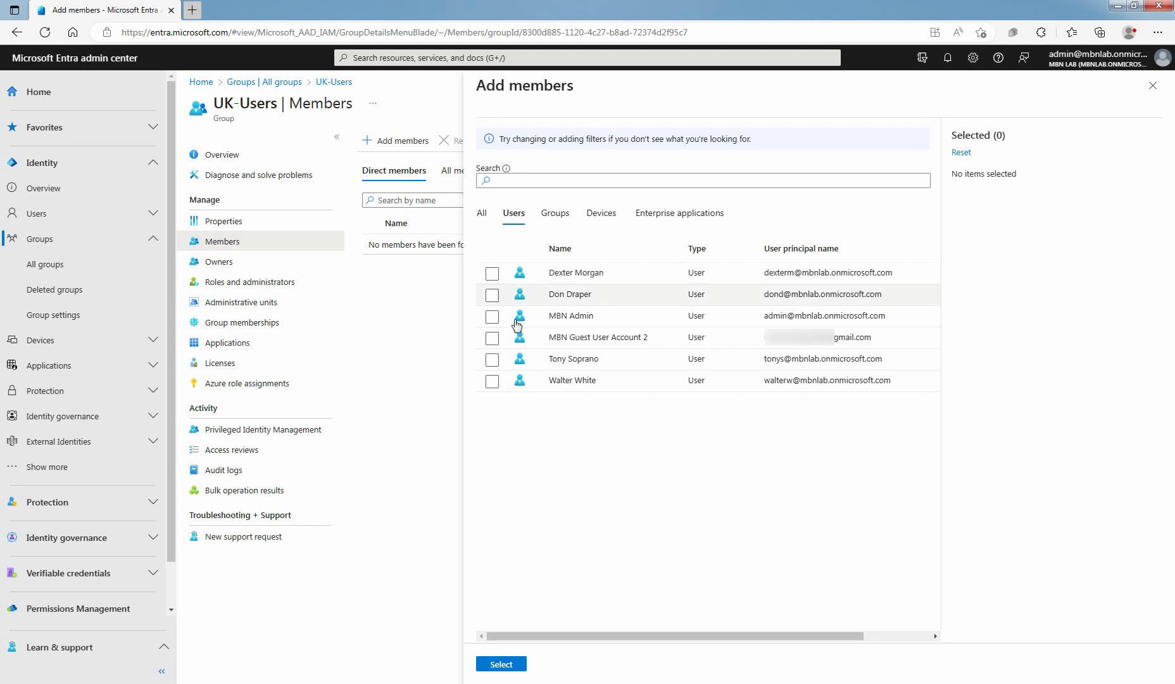
click(494, 364)
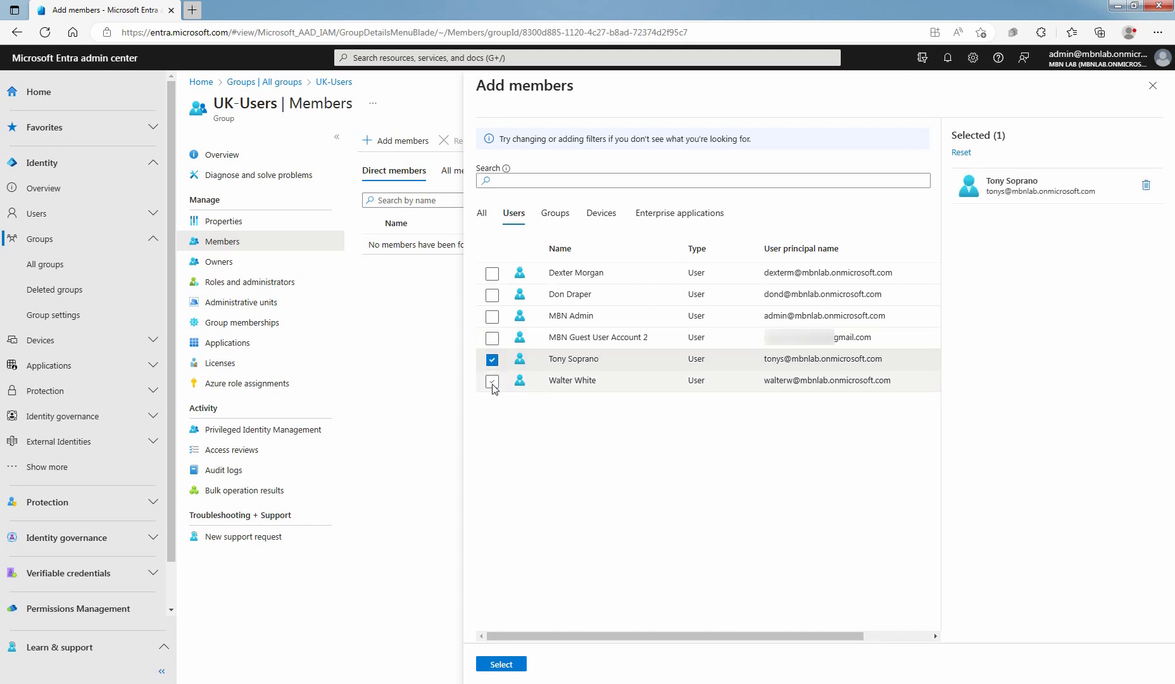
click(492, 383)
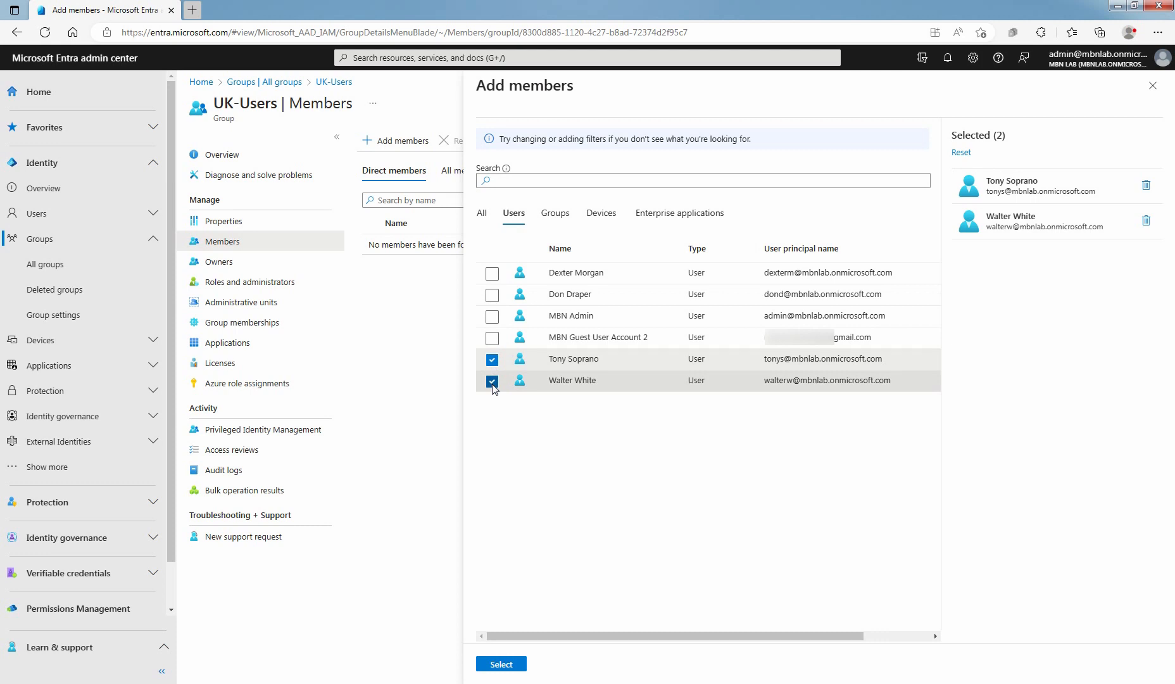
click(503, 664)
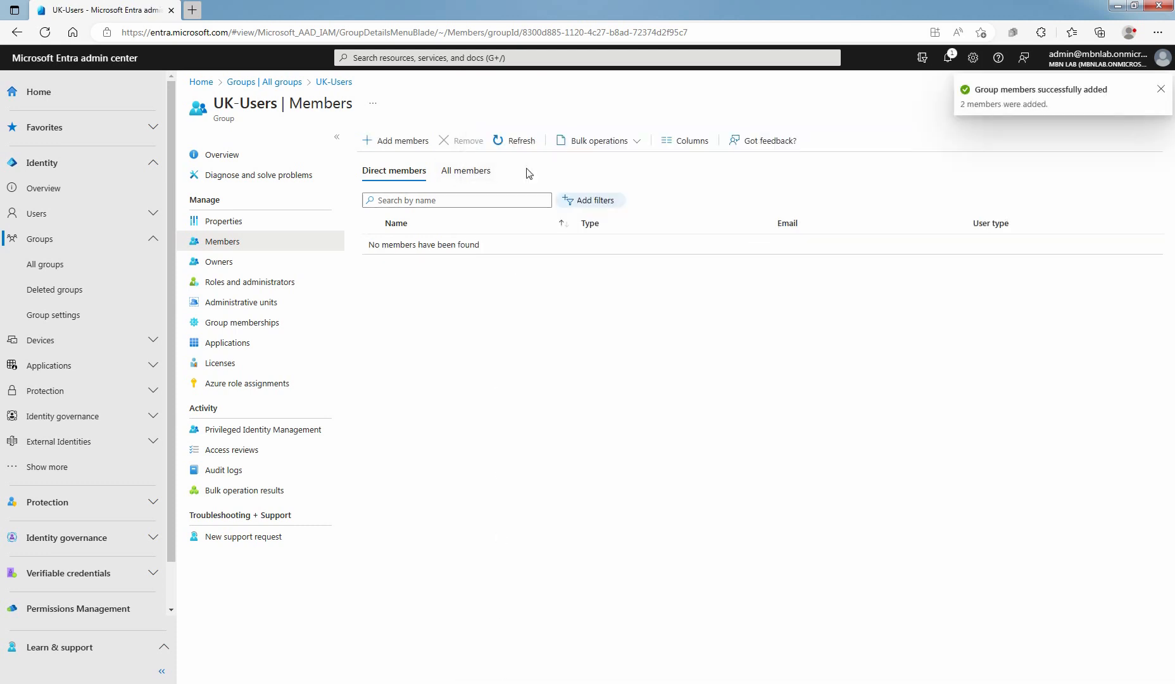
click(519, 142)
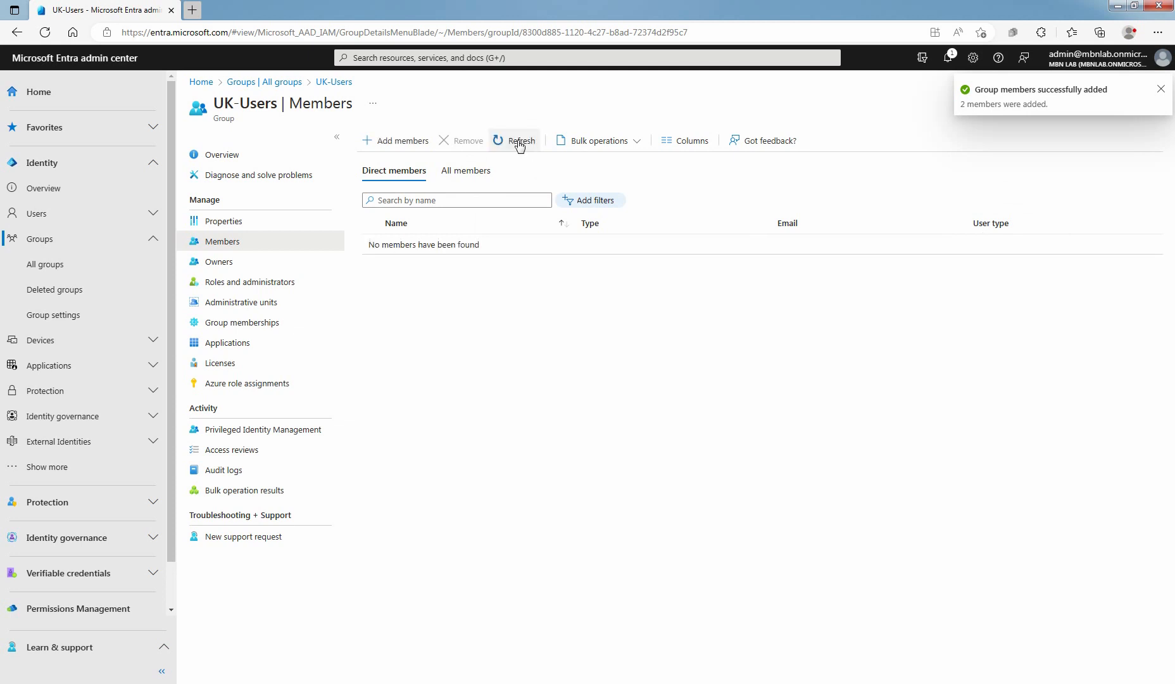
click(519, 142)
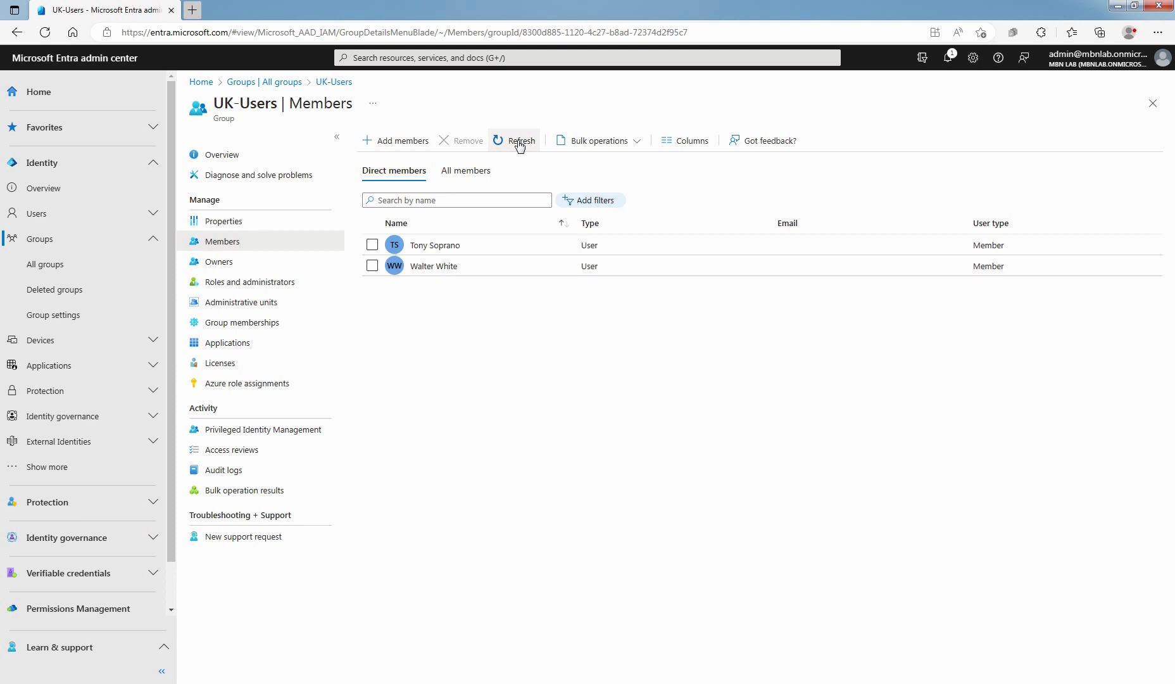
- Remove the first listed direct member from the UK-Users group and confirm the removal
click(372, 245)
click(463, 143)
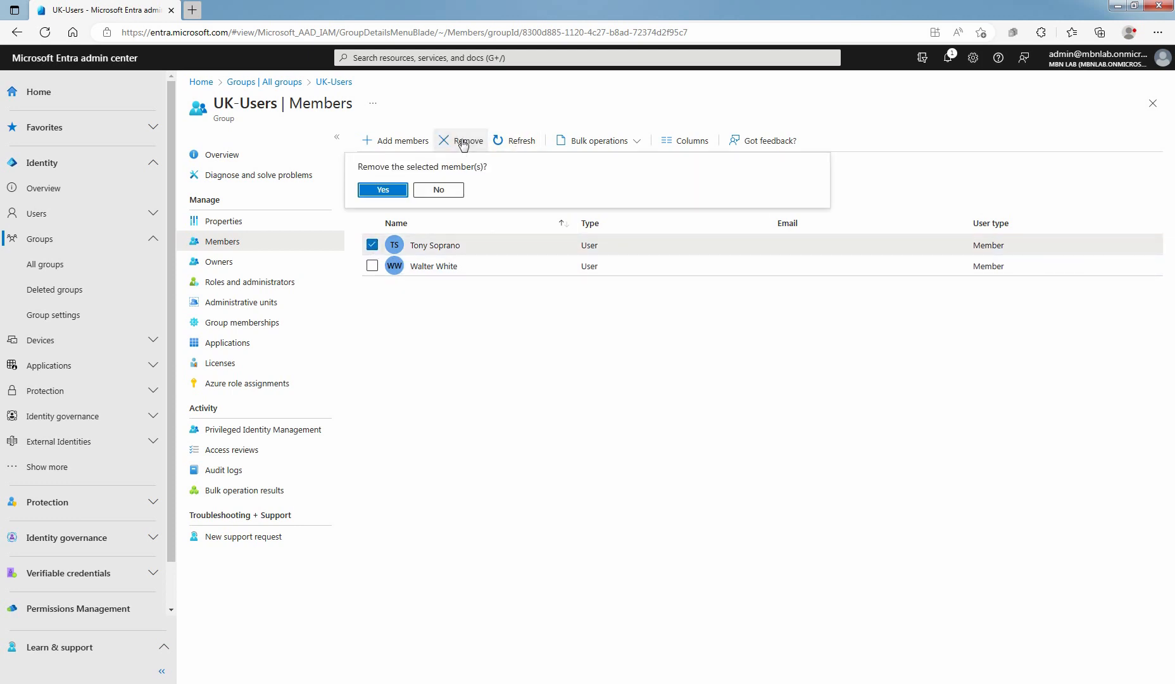
click(382, 190)
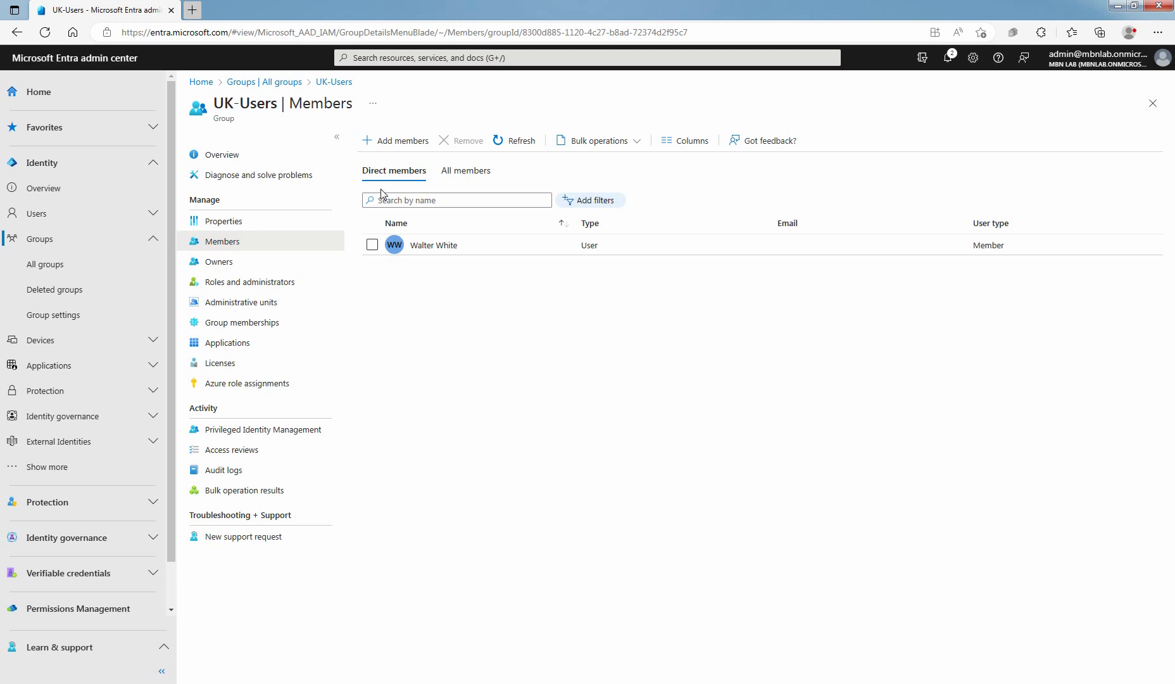
- Add the last user in the list of candidates as an owner of UK-Users and refresh the owner list
click(217, 264)
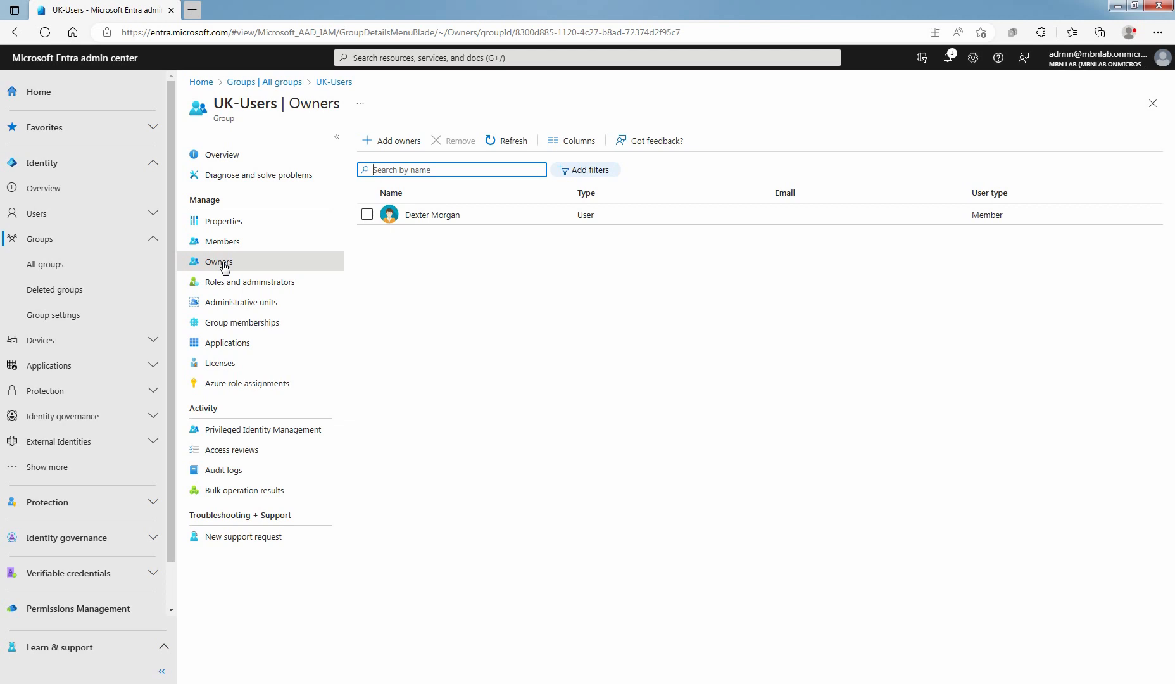
click(400, 144)
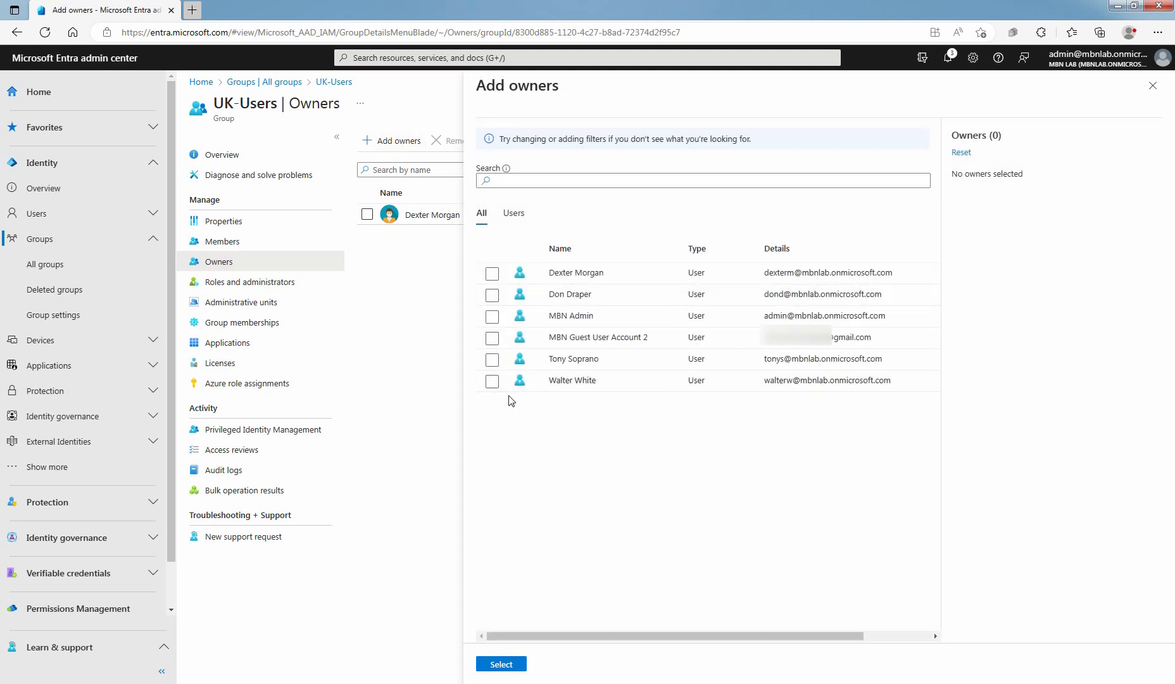
click(493, 381)
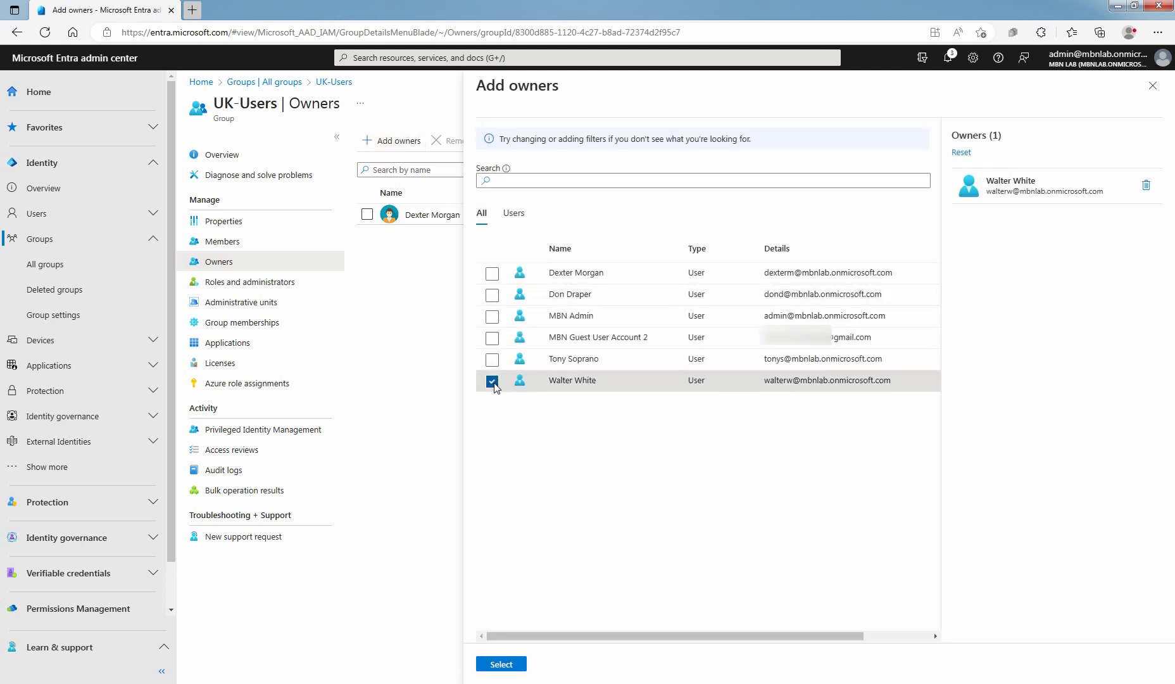
click(501, 664)
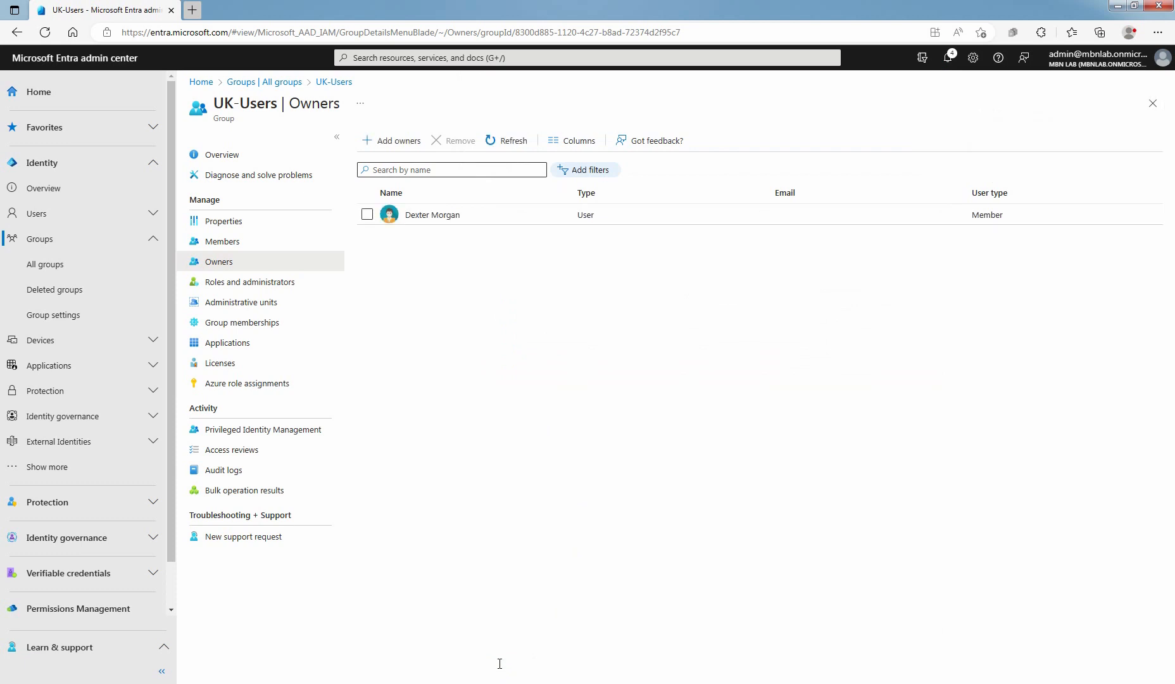
click(506, 142)
click(506, 142)
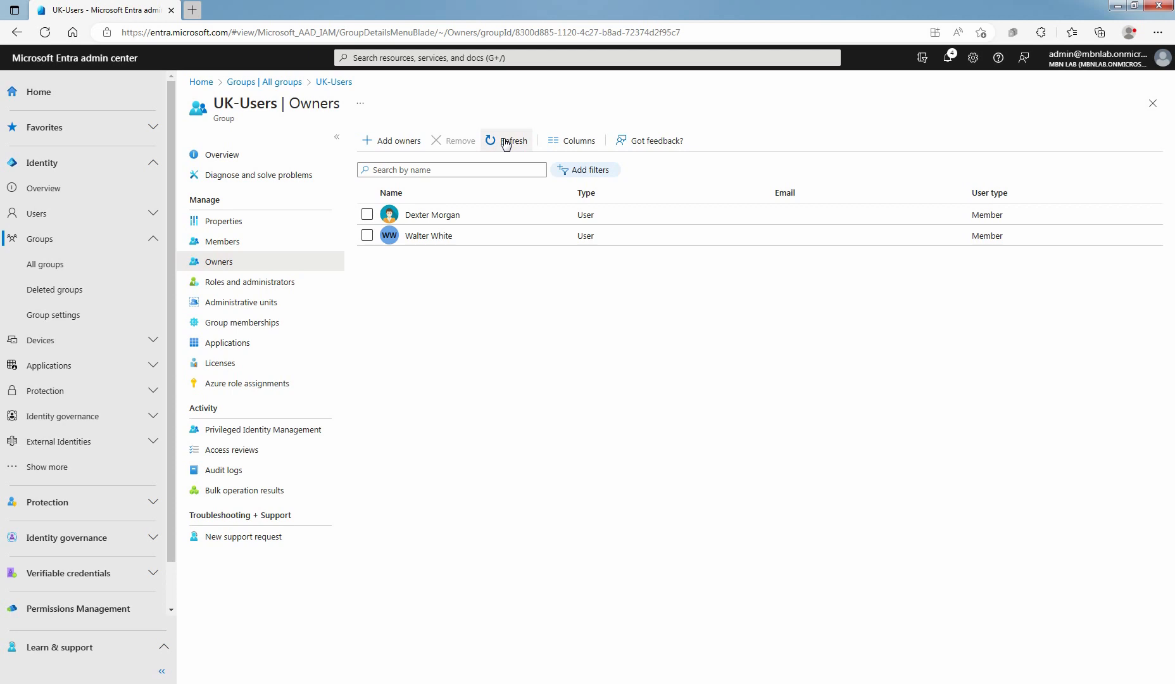
- Remove the first listed owner from the UK-Users group and refresh the owner list
click(367, 213)
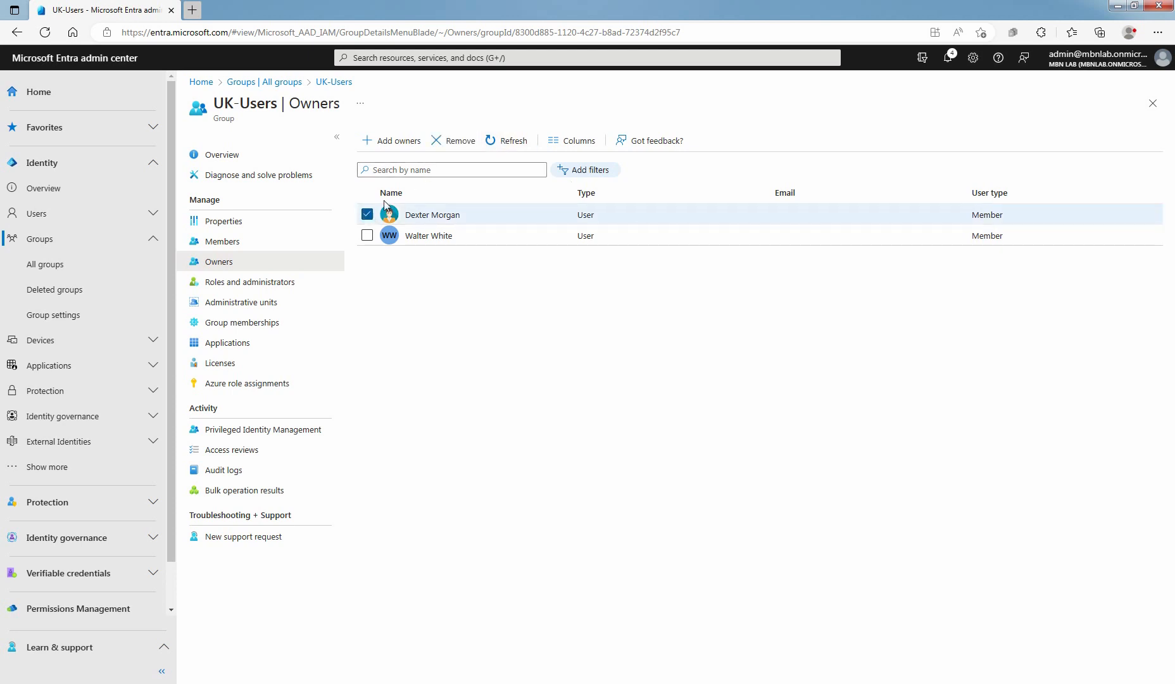
click(453, 144)
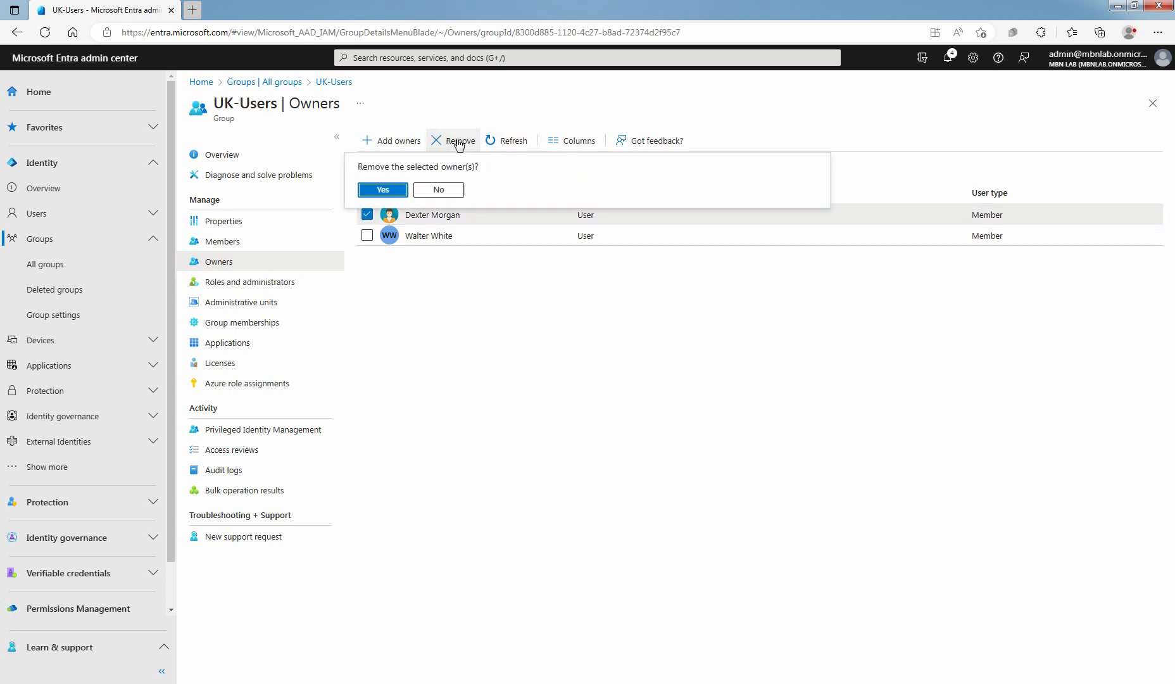
click(383, 190)
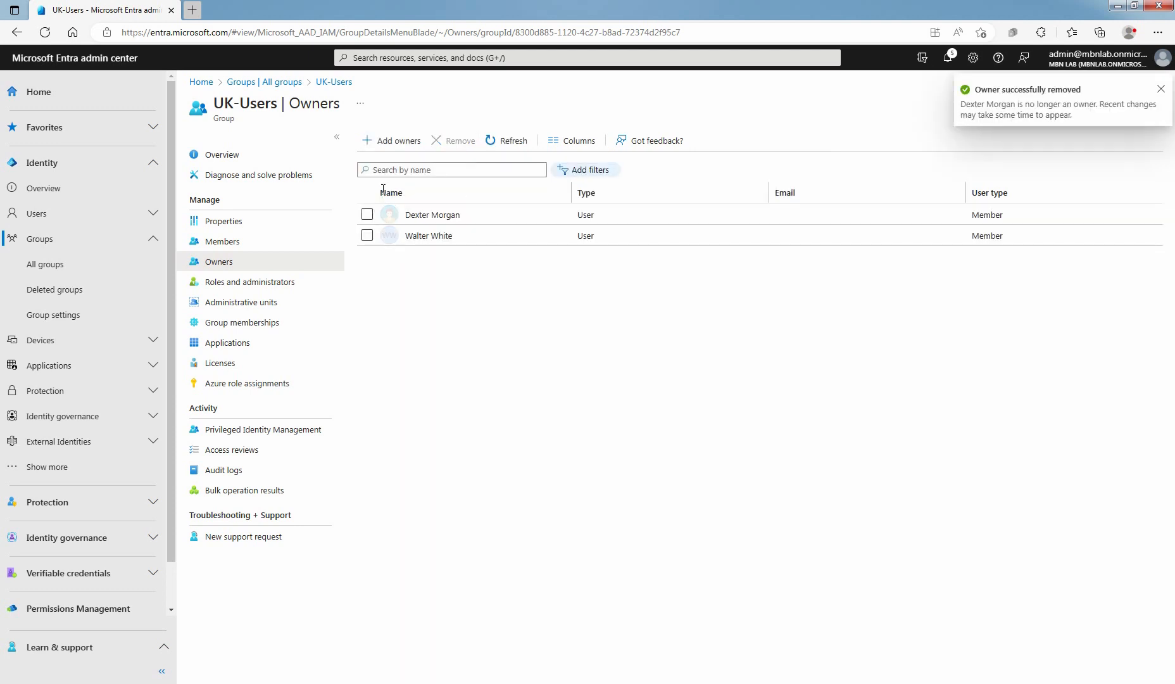
click(508, 143)
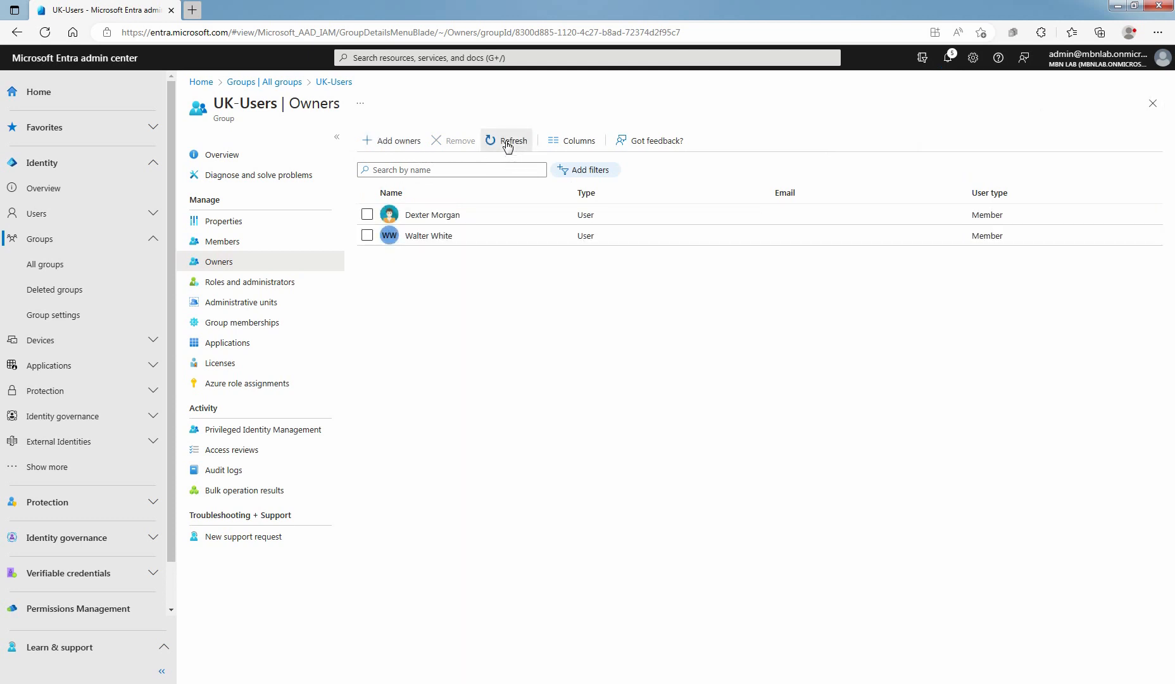
click(507, 143)
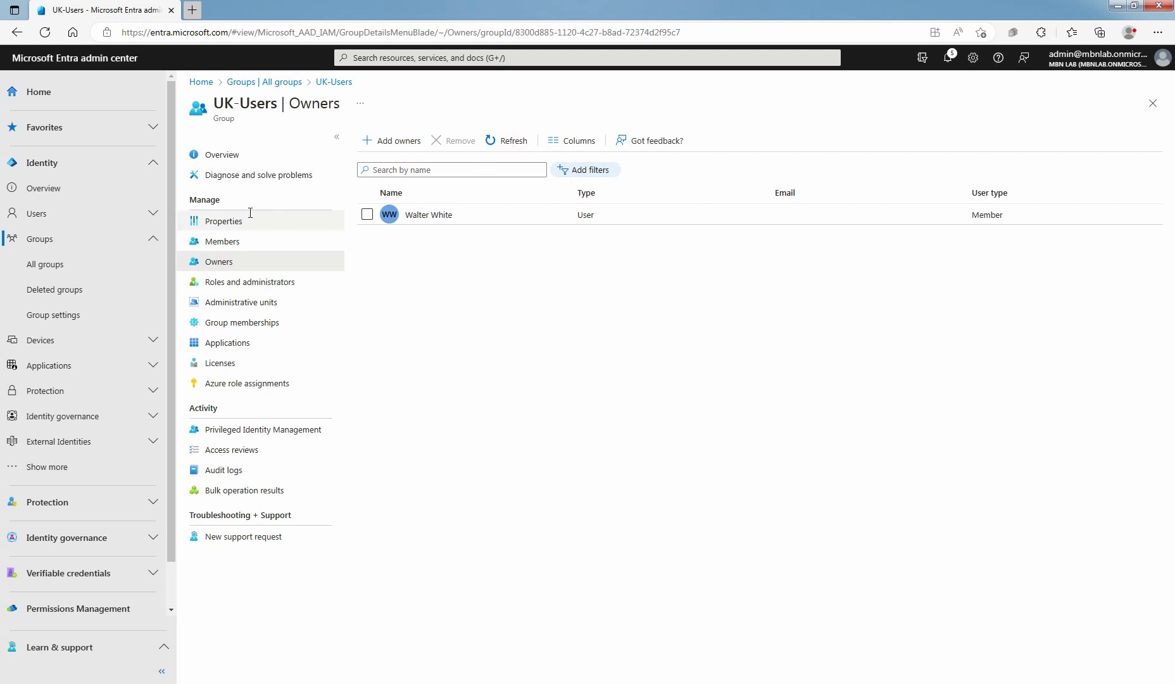
- Change the group name to EU-Users in the properties of the UK-Users group
click(224, 223)
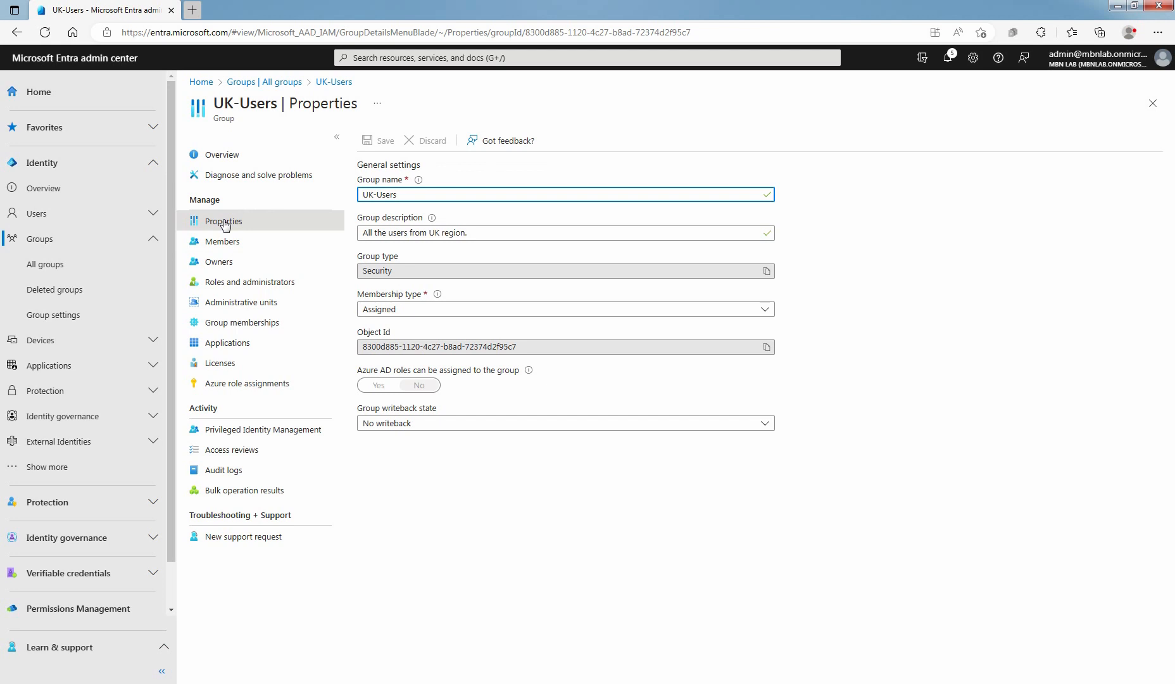
key(Delete)
key(Delete)
text(EU)
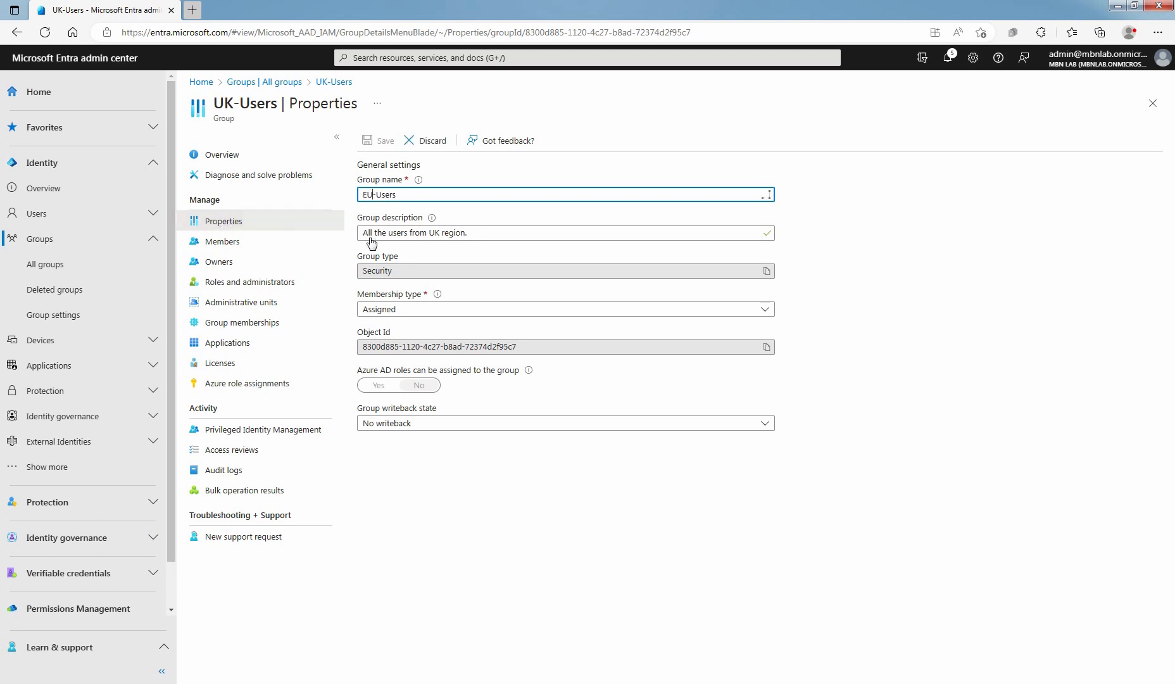
- Set the group description to "All the users from EU region." and save the group's properties
click(440, 233)
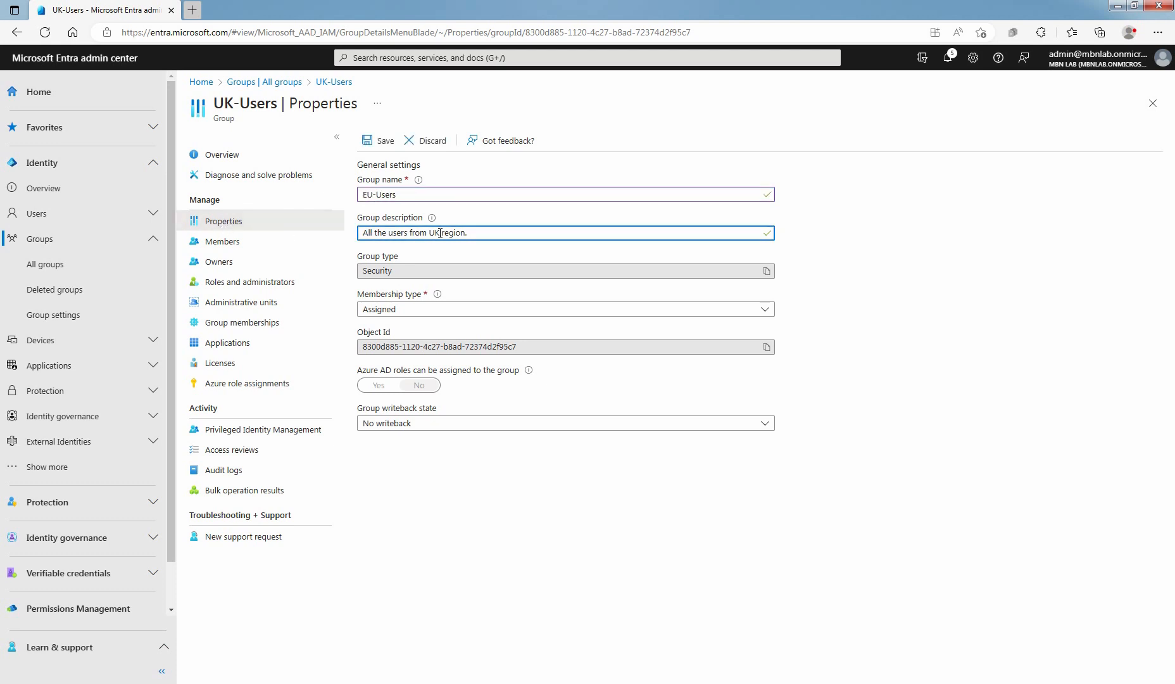
key(BackSpace)
key(BackSpace)
text(EU)
click(382, 143)
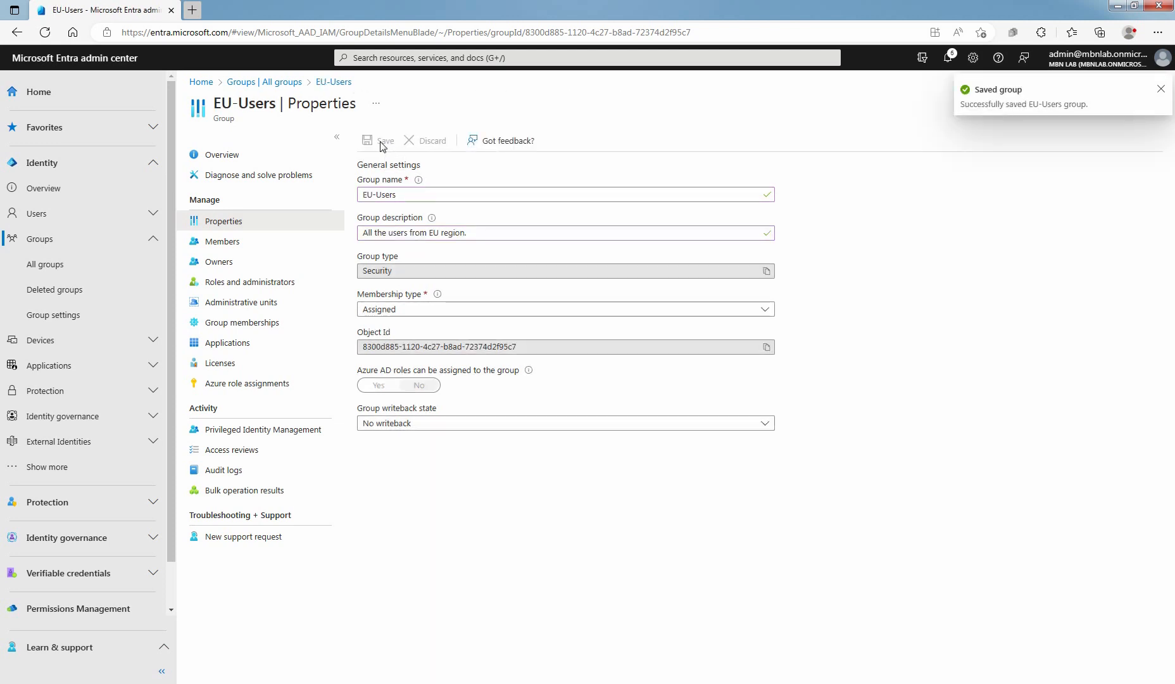
- Return to the list of all groups and refresh it to check the renamed group
click(283, 84)
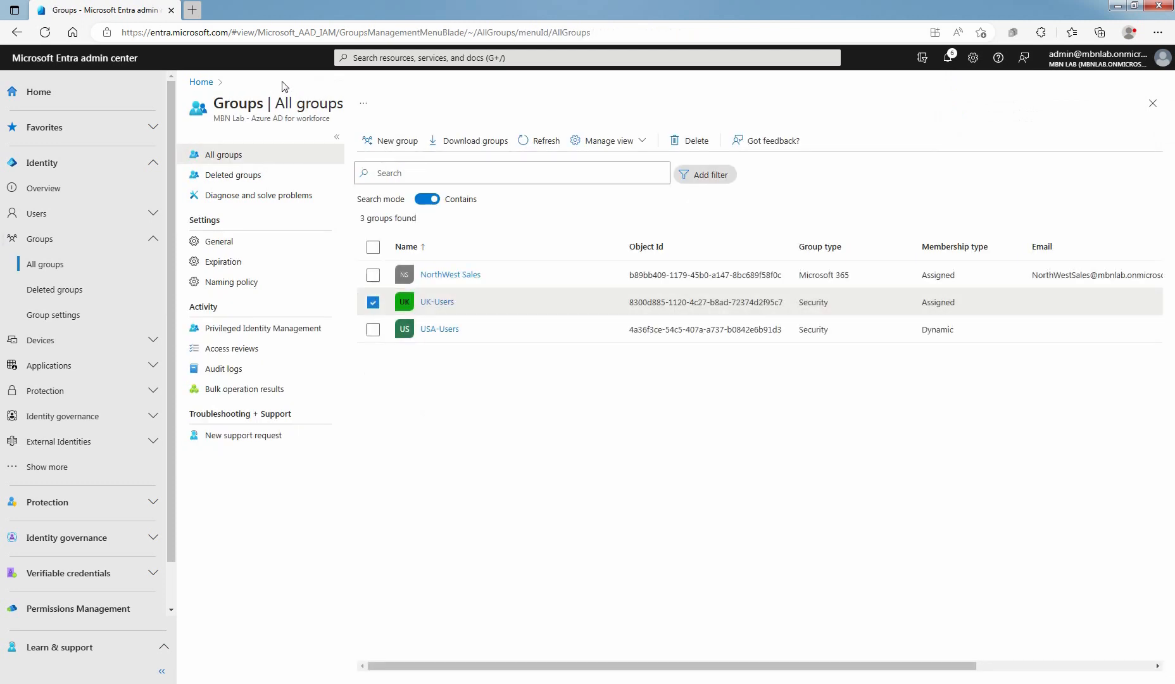
click(547, 143)
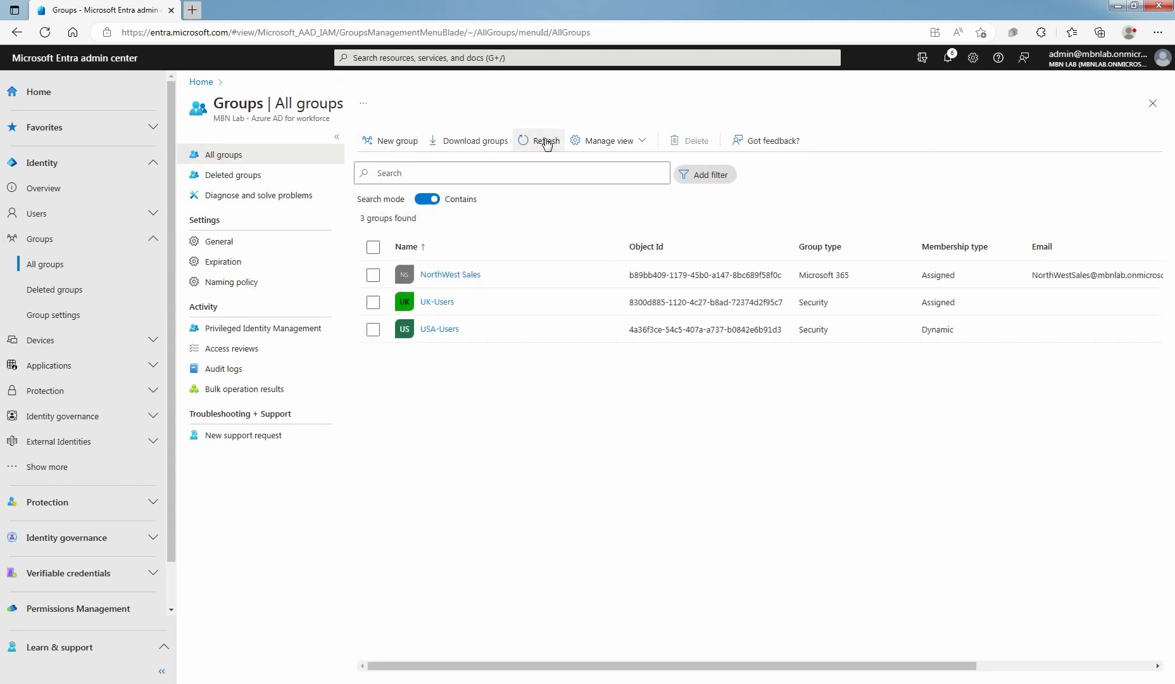
click(547, 142)
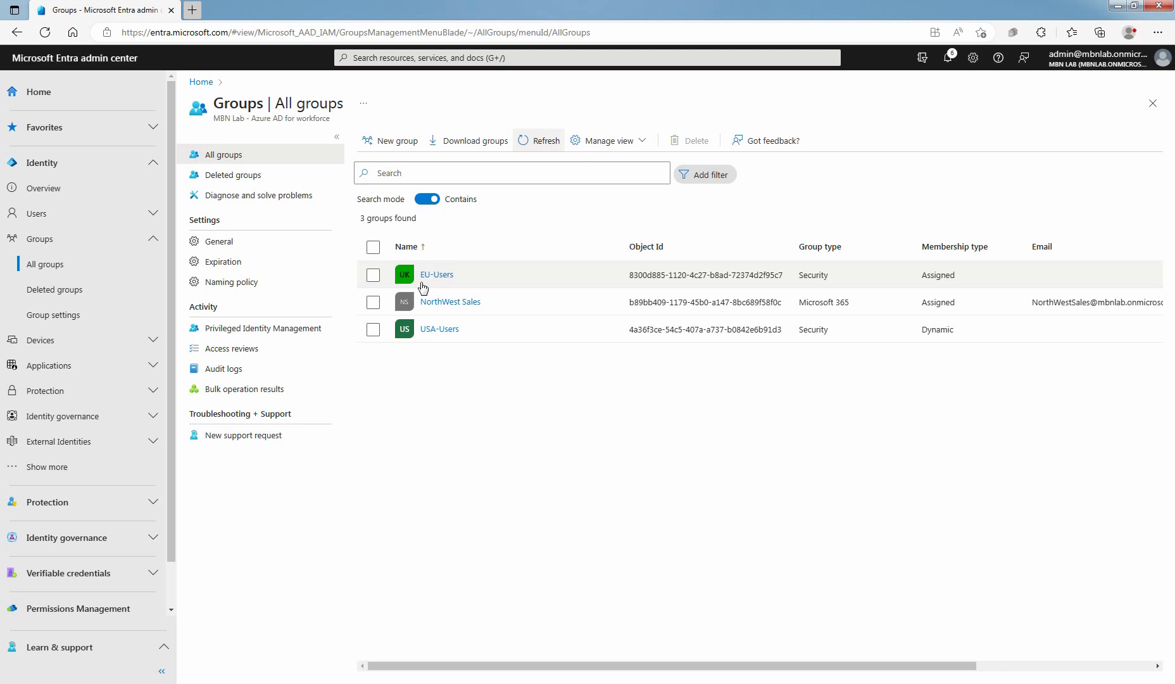
- Delete the EU-Users group from the list of all groups and refresh the list
click(372, 275)
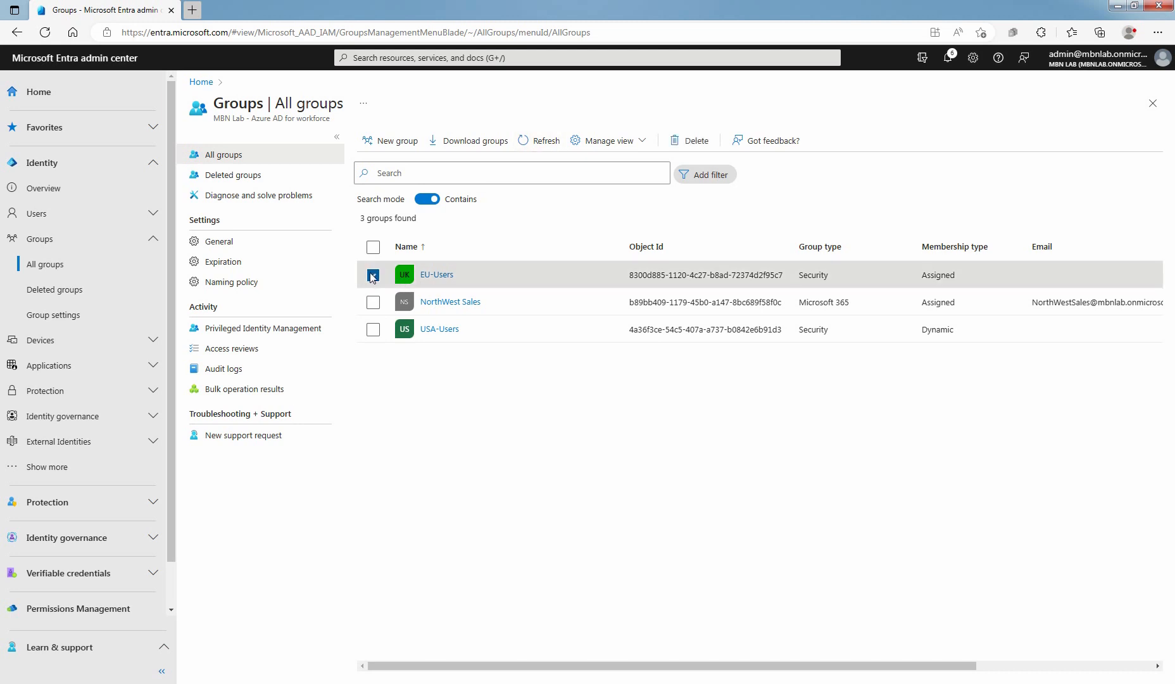
click(690, 145)
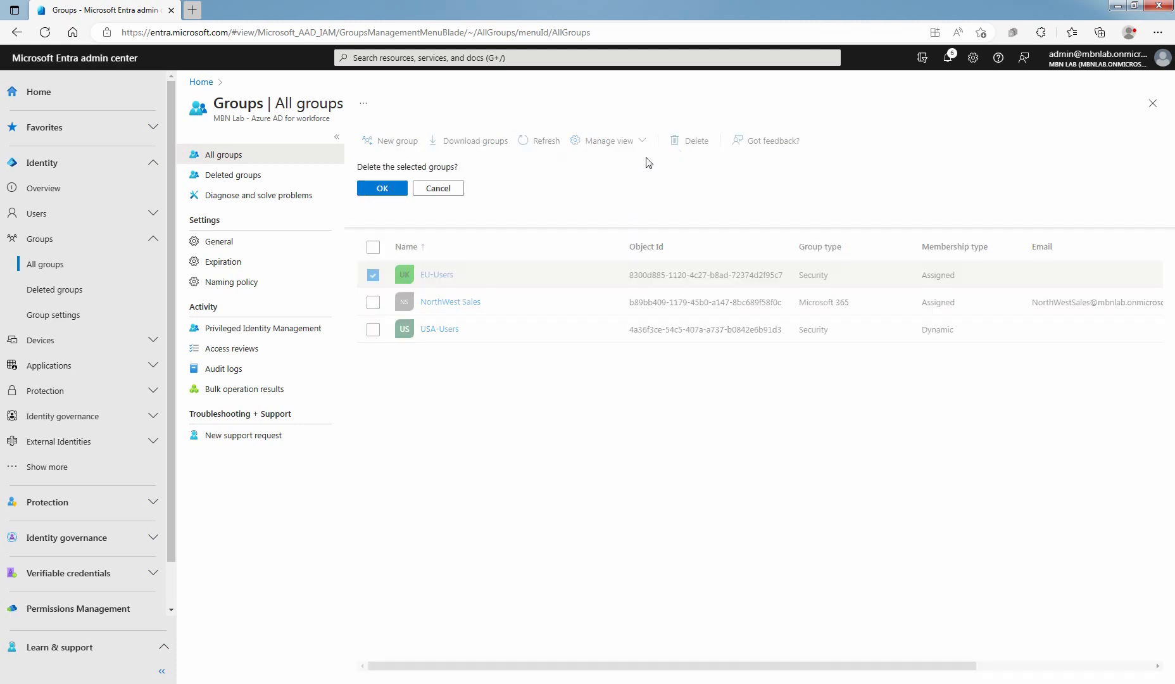
click(382, 188)
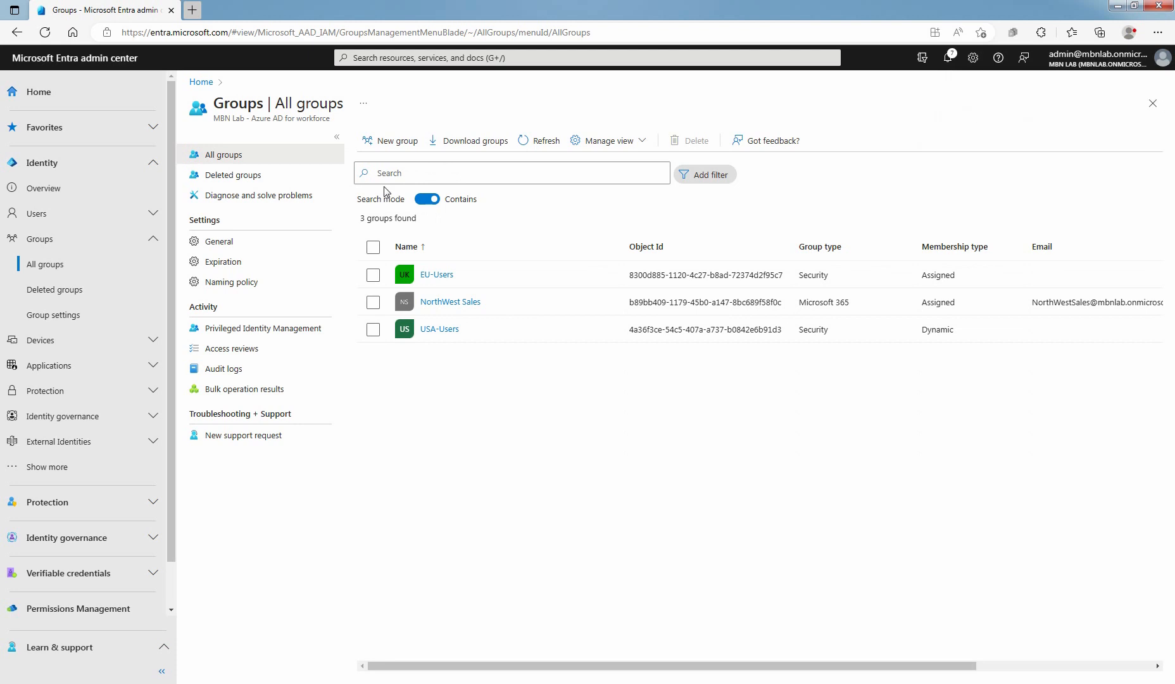
click(542, 144)
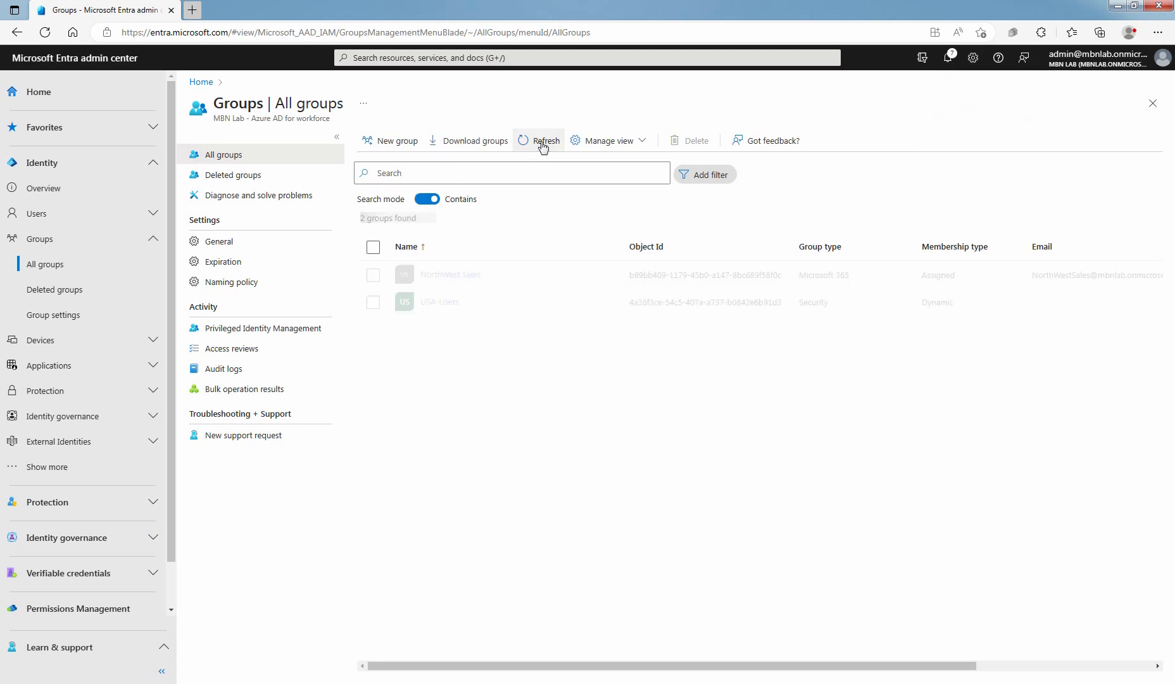